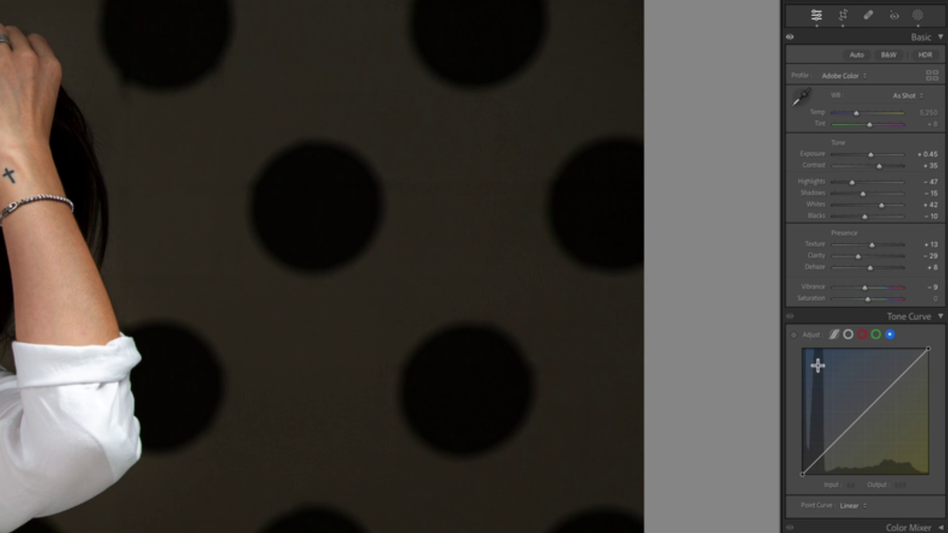
Anchor the blue channel curve at a tone sampled from the backdrop, and raise its black point to output 29.
{"action": "left_click", "coordinate": [796, 337]}
{"action": "left_click", "coordinate": [237, 295]}
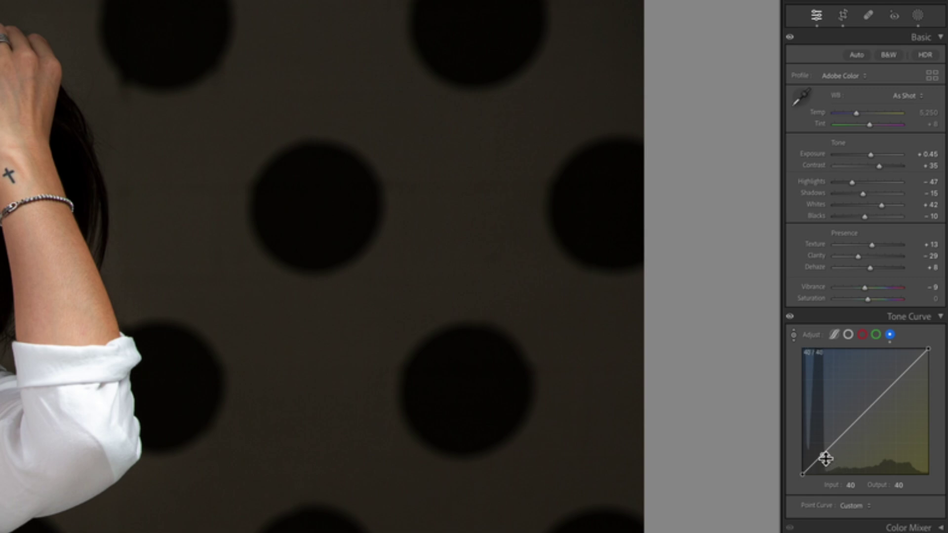
{"action": "left_click_drag", "start_coordinate": [826, 459], "coordinate": [830, 447]}
{"action": "left_click", "coordinate": [803, 475]}
{"action": "left_click_drag", "start_coordinate": [800, 476], "coordinate": [794, 461]}
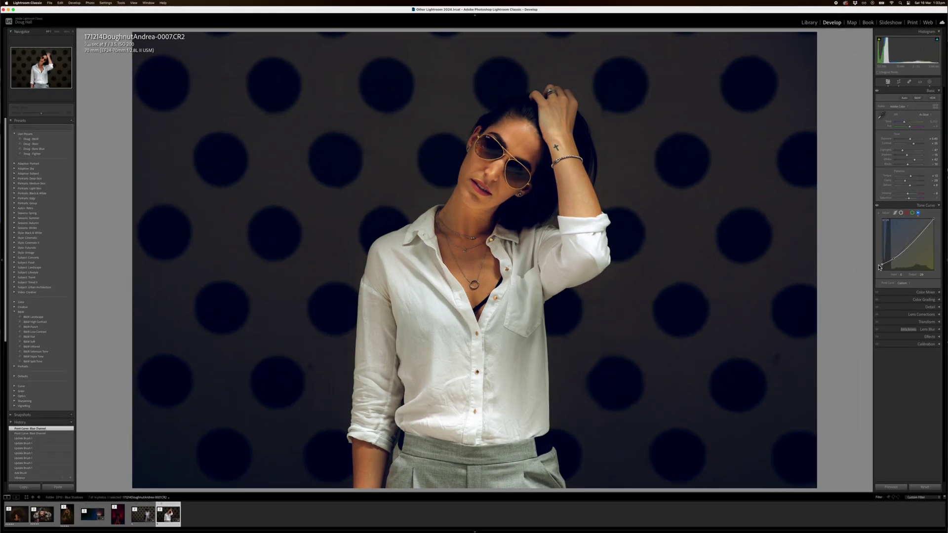
{"action": "left_click_drag", "start_coordinate": [879, 267], "coordinate": [878, 264]}
{"action": "left_click_drag", "start_coordinate": [878, 263], "coordinate": [876, 268]}
{"action": "left_click_drag", "start_coordinate": [875, 267], "coordinate": [876, 266]}
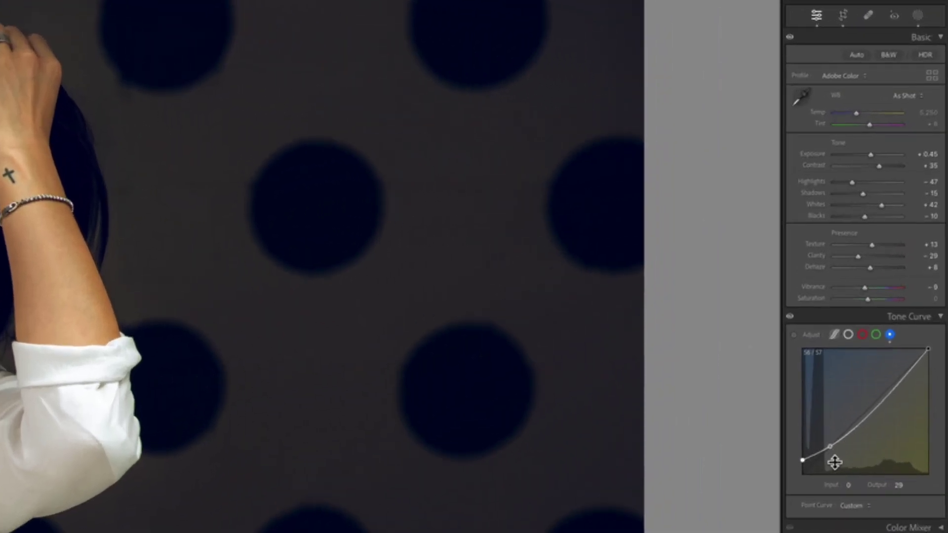
Move the blue curve's anchor point further up the tonal range and fine-tune the black point.
{"action": "left_click", "coordinate": [832, 449]}
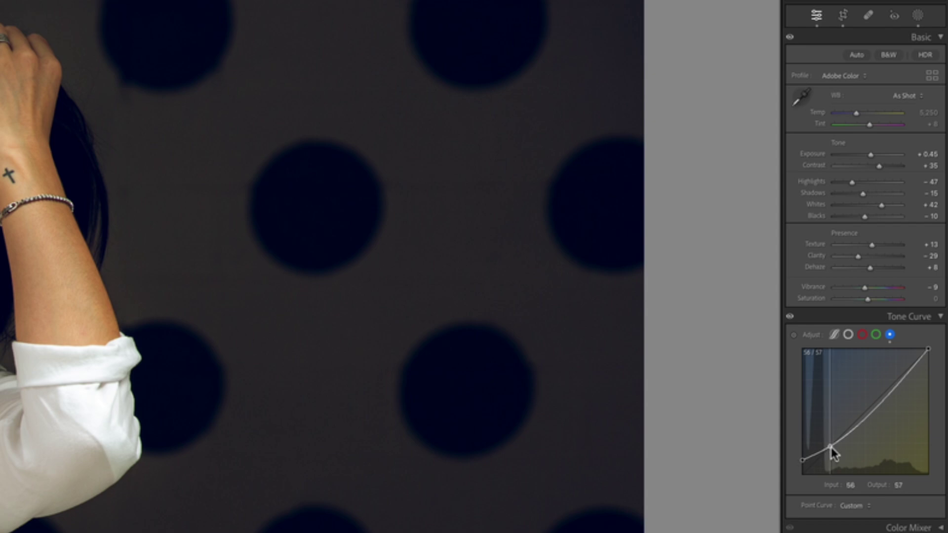
{"action": "left_click_drag", "start_coordinate": [832, 448], "coordinate": [852, 441]}
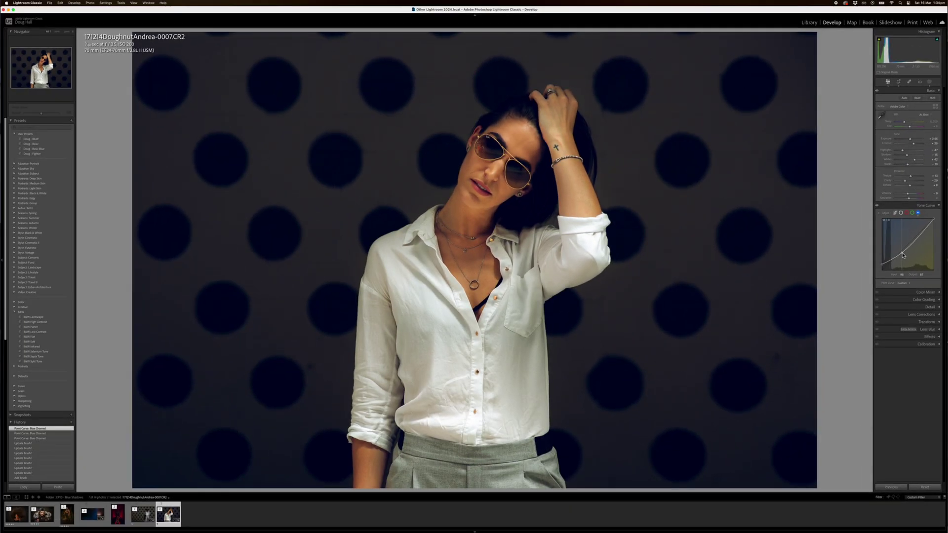
{"action": "left_click_drag", "start_coordinate": [902, 255], "coordinate": [899, 256]}
{"action": "left_click_drag", "start_coordinate": [883, 264], "coordinate": [882, 263]}
Lower the Vibrance slightly and compare the portrait before and after the edit.
{"action": "left_click_drag", "start_coordinate": [908, 193], "coordinate": [906, 196]}
{"action": "key", "text": "backslash"}
{"action": "key", "text": "backslash"}
{"action": "key", "text": "backslash"}
{"action": "key", "text": "backslash"}
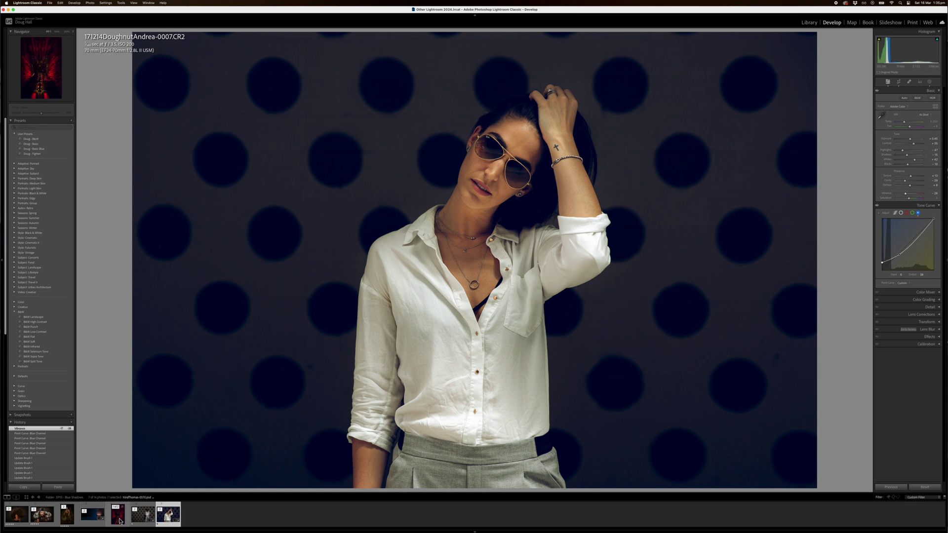
On the photo of the backlit couple in water, set Exposure +0.40, Contrast +31, Highlights +37, Shadows +51, Whites -56 and Blacks 0.
{"action": "left_click", "coordinate": [98, 518]}
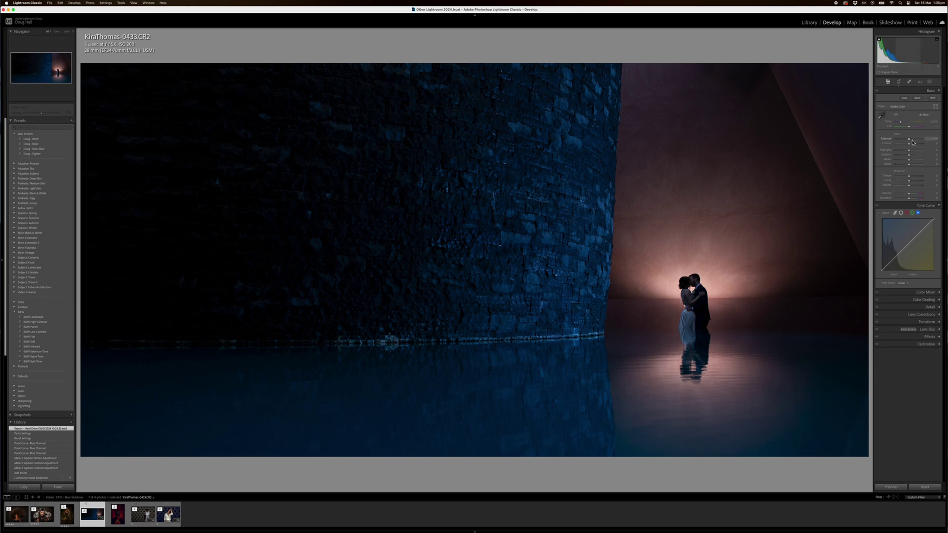
{"action": "left_click_drag", "start_coordinate": [911, 141], "coordinate": [912, 141]}
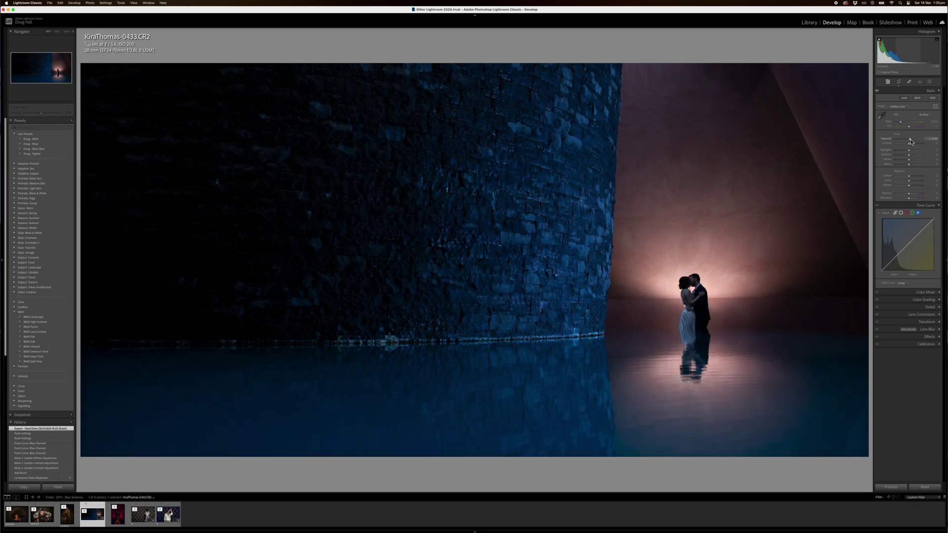
{"action": "left_click_drag", "start_coordinate": [912, 146], "coordinate": [915, 147]}
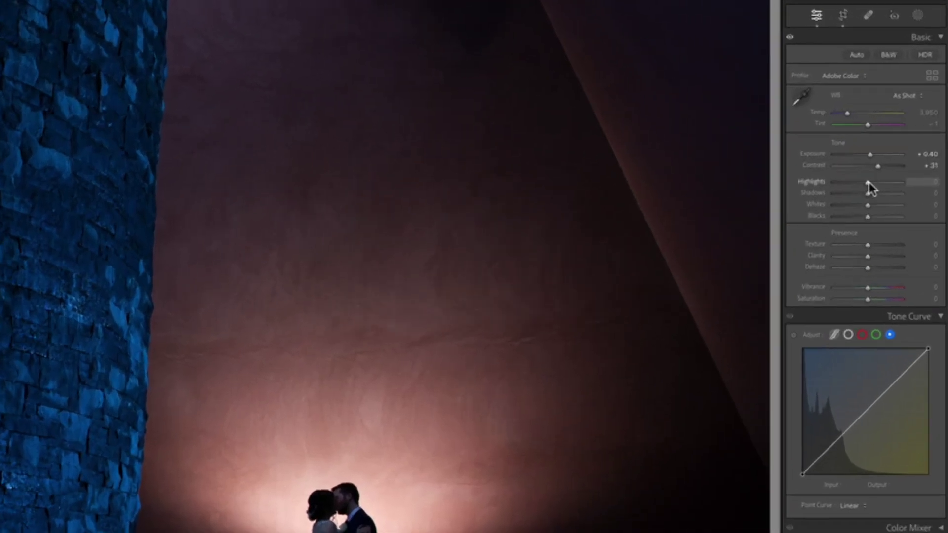
{"action": "left_click_drag", "start_coordinate": [868, 182], "coordinate": [848, 216]}
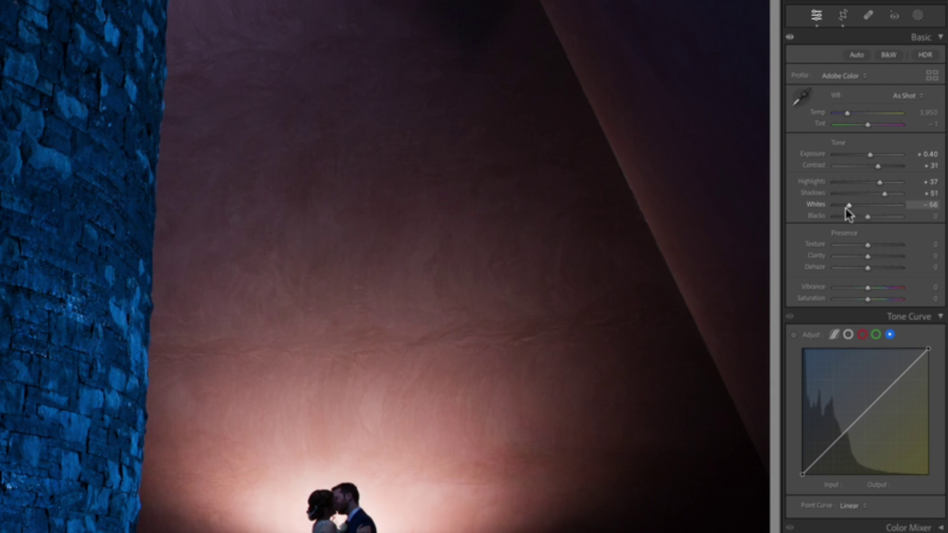
{"action": "mouse_move", "coordinate": [868, 215]}
{"action": "left_mouse_down"}
{"action": "mouse_move", "coordinate": [852, 215]}
{"action": "mouse_move", "coordinate": [872, 213]}
{"action": "left_mouse_up"}
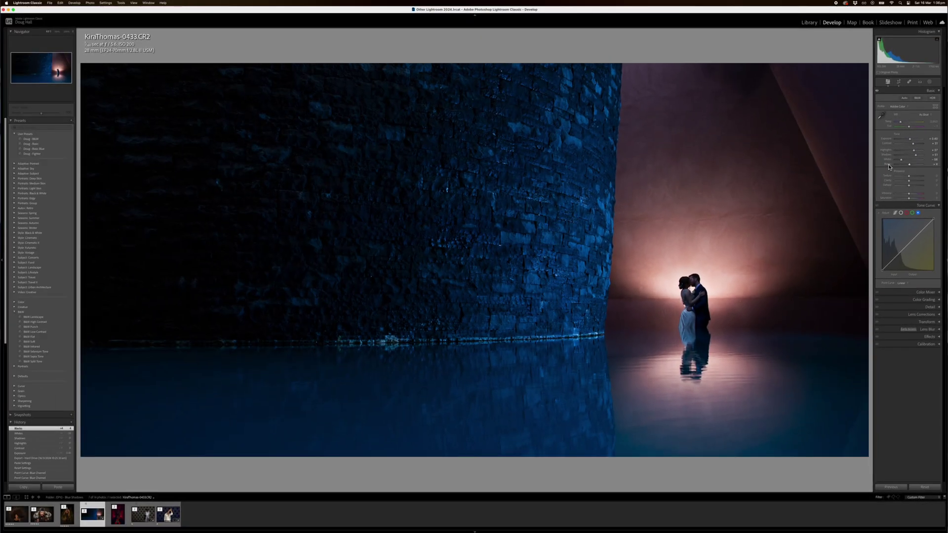
{"action": "double_click", "coordinate": [888, 165]}
Set Texture to +43, Clarity to +35 and Dehaze to +9.
{"action": "left_click_drag", "start_coordinate": [910, 179], "coordinate": [916, 179]}
{"action": "left_click_drag", "start_coordinate": [916, 178], "coordinate": [916, 181]}
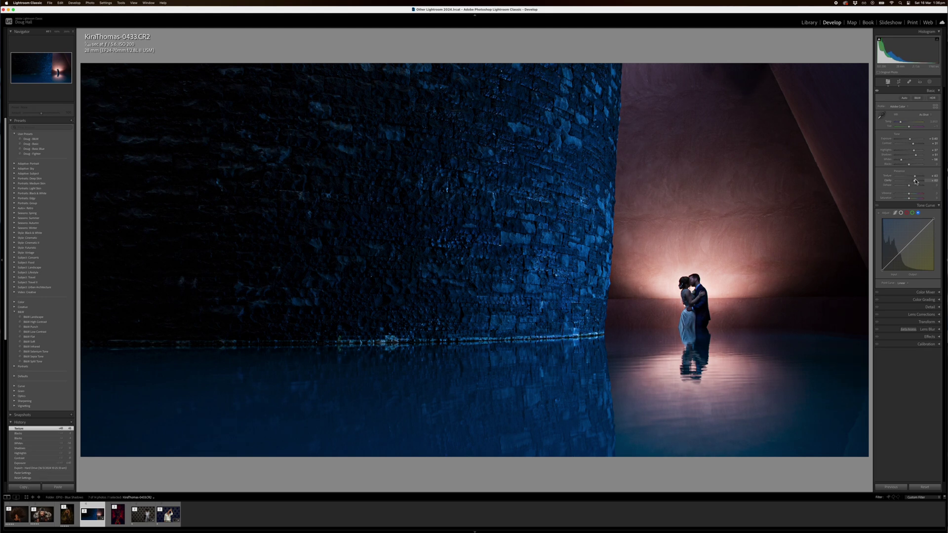
{"action": "left_click_drag", "start_coordinate": [914, 181], "coordinate": [911, 188]}
Paint a brush mask over the glow behind the couple, its reflection in the water, and the couple with a smaller brush.
{"action": "key", "text": "k"}
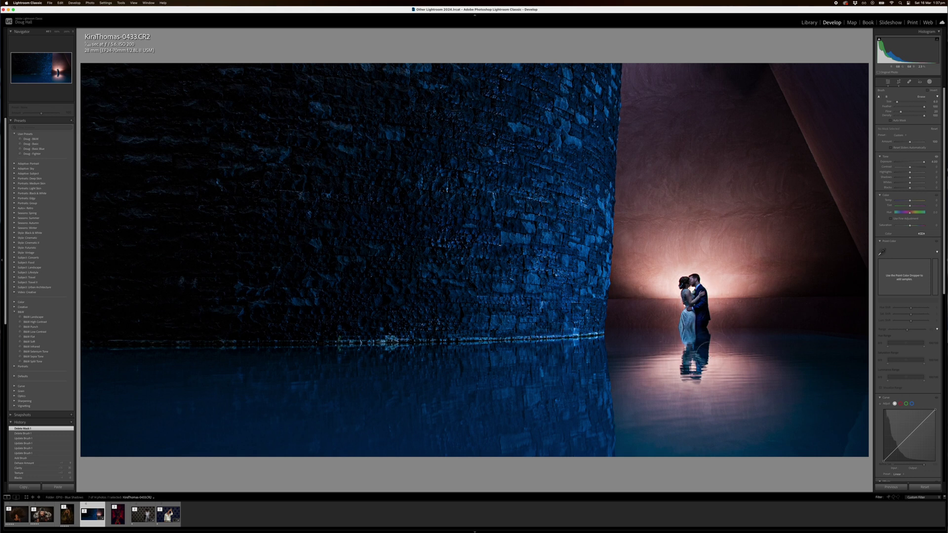
{"action": "left_click", "coordinate": [720, 352]}
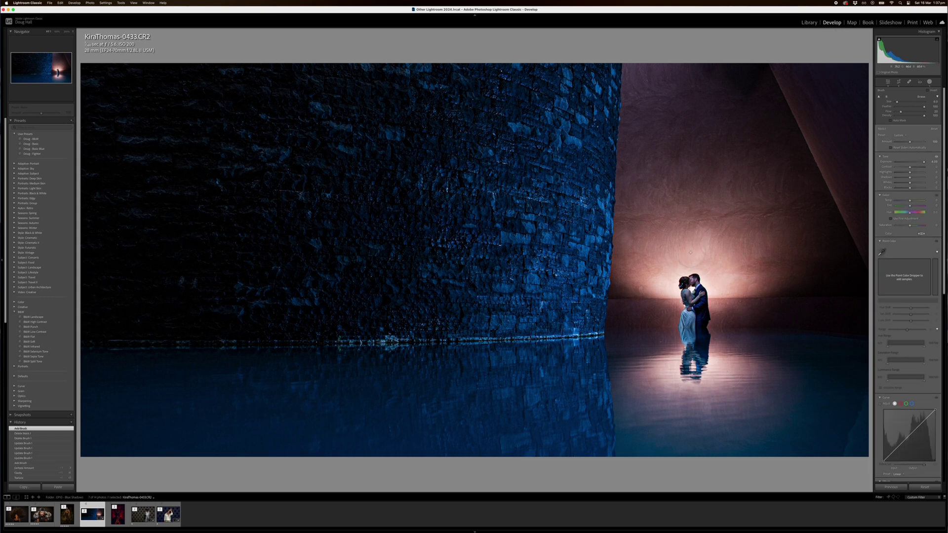
{"action": "scroll", "coordinate": [662, 271], "scroll_direction": "up", "scroll_amount": 5}
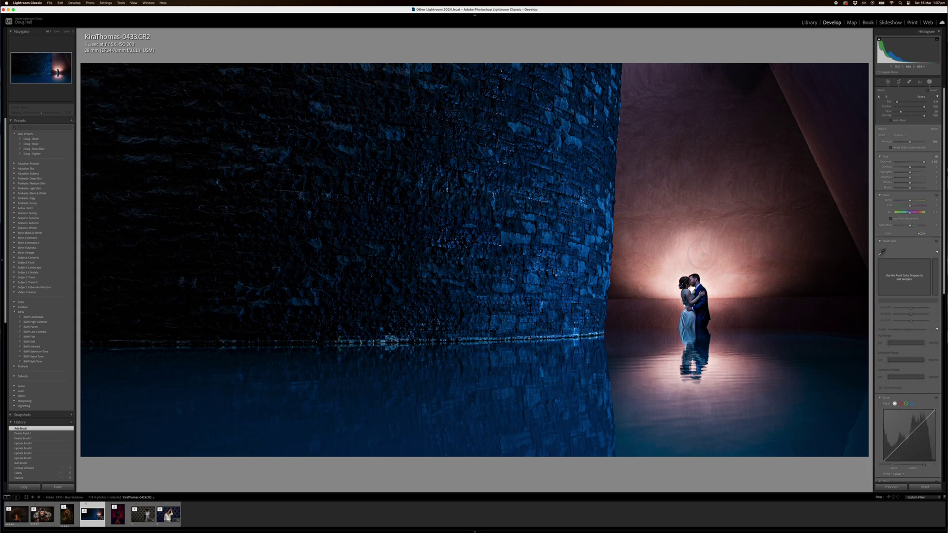
{"action": "mouse_move", "coordinate": [679, 249]}
{"action": "left_mouse_down"}
{"action": "mouse_move", "coordinate": [683, 259]}
{"action": "mouse_move", "coordinate": [665, 261]}
{"action": "left_mouse_up"}
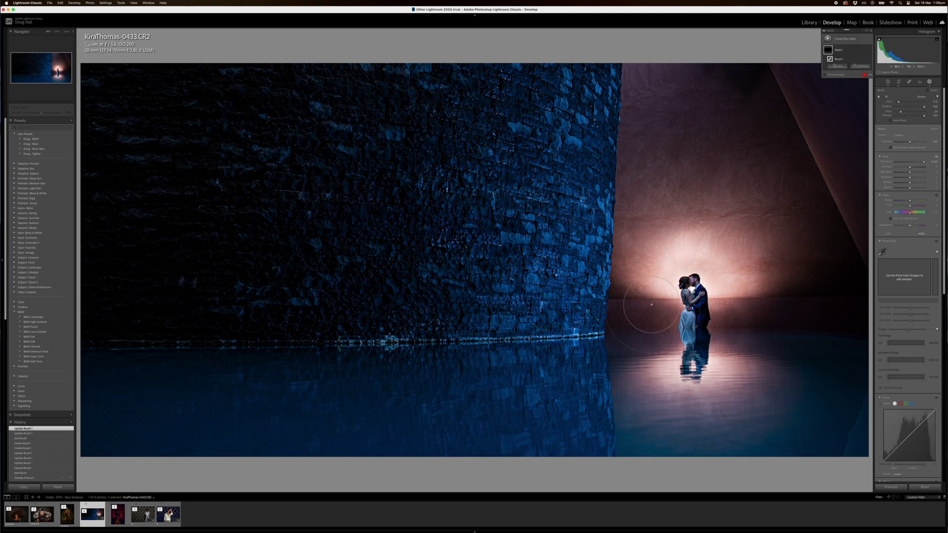
{"action": "mouse_move", "coordinate": [619, 316]}
{"action": "left_mouse_down"}
{"action": "mouse_move", "coordinate": [651, 340]}
{"action": "mouse_move", "coordinate": [674, 404]}
{"action": "left_mouse_up"}
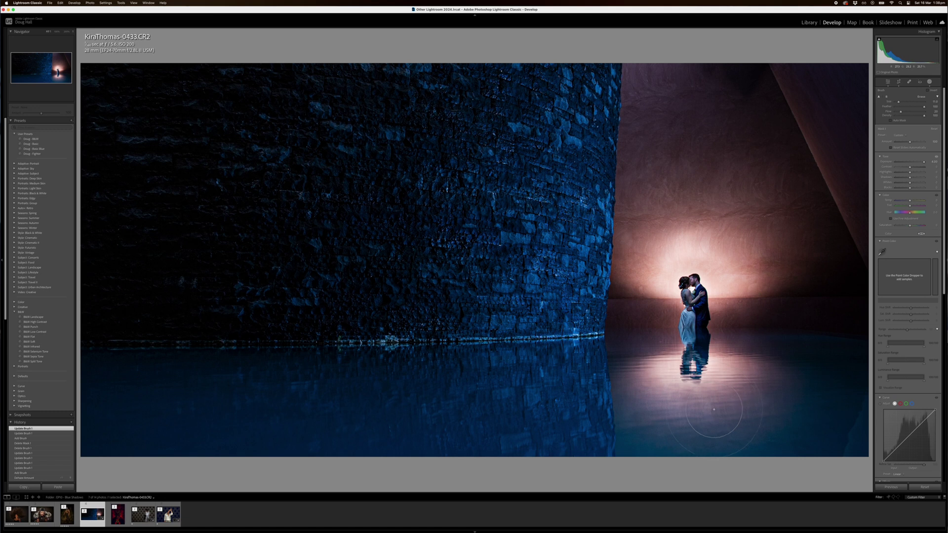
{"action": "scroll", "coordinate": [713, 365], "scroll_direction": "down", "scroll_amount": 6}
{"action": "mouse_move", "coordinate": [701, 329]}
{"action": "left_mouse_down"}
{"action": "mouse_move", "coordinate": [681, 286]}
{"action": "mouse_move", "coordinate": [700, 307]}
{"action": "left_mouse_up"}
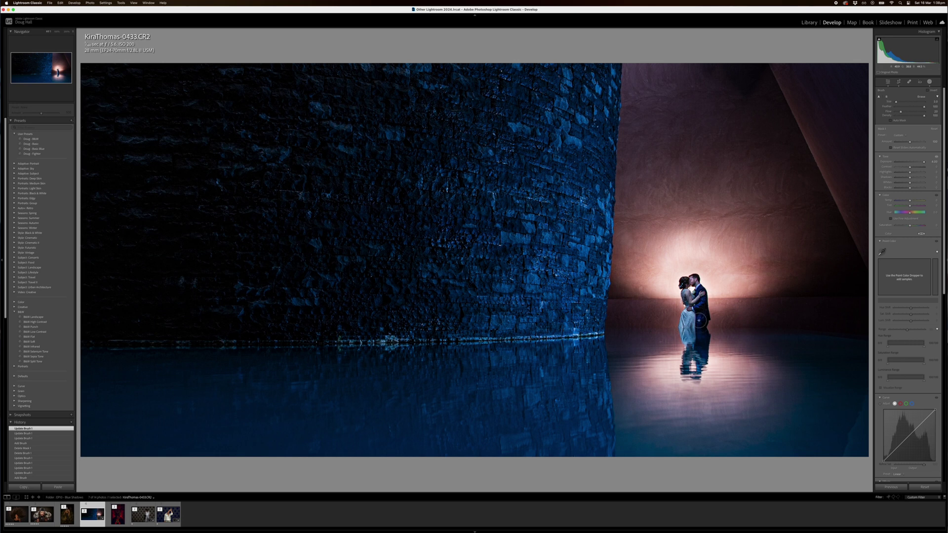
{"action": "key", "text": "k"}
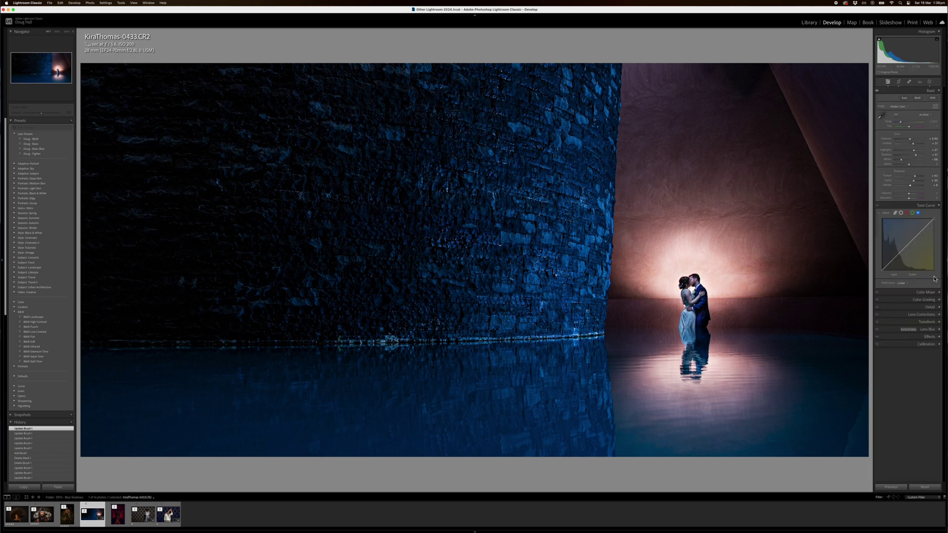
Anchor the blue channel curve in the darker tones, and raise its black point to tint the shadows blue.
{"action": "left_click", "coordinate": [879, 215]}
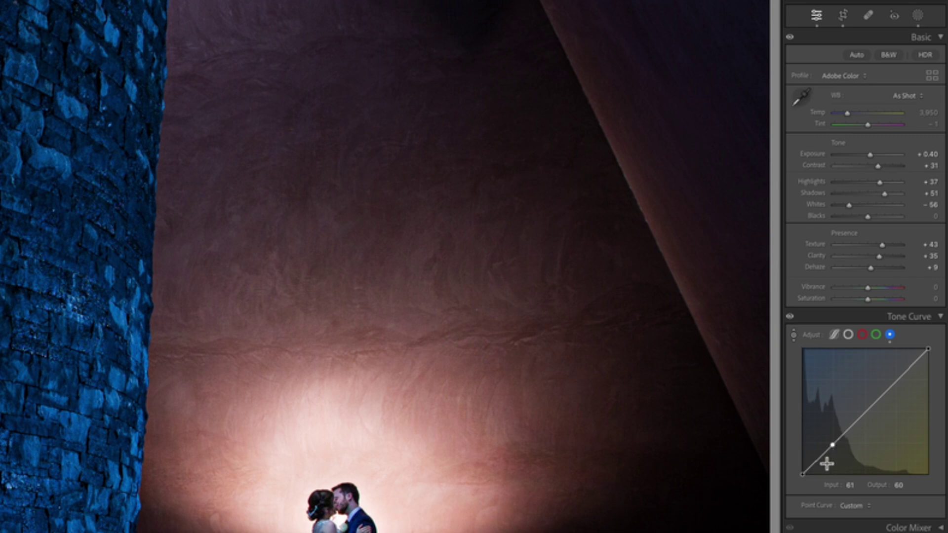
{"action": "left_click_drag", "start_coordinate": [803, 474], "coordinate": [781, 454]}
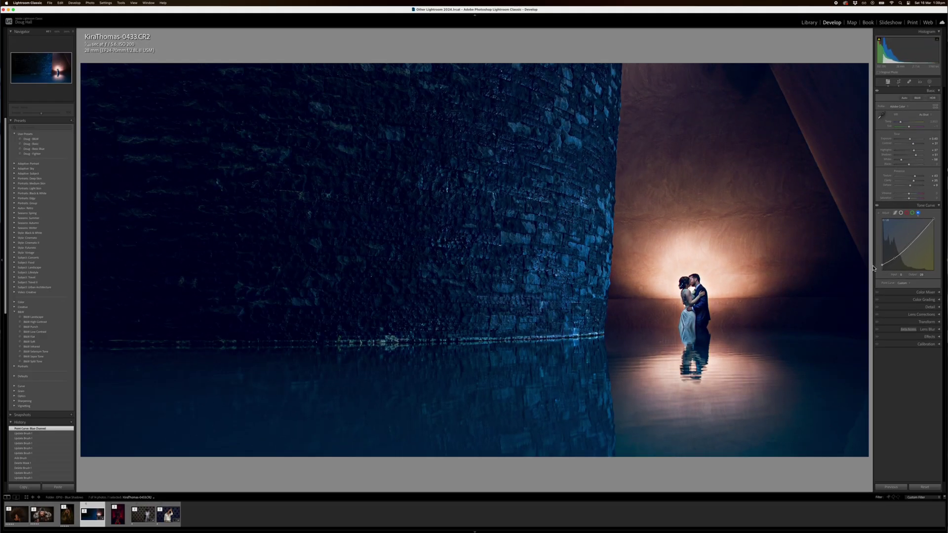
{"action": "left_click_drag", "start_coordinate": [873, 268], "coordinate": [882, 267]}
{"action": "left_click", "coordinate": [896, 258]}
{"action": "left_click_drag", "start_coordinate": [897, 256], "coordinate": [898, 256]}
{"action": "left_click_drag", "start_coordinate": [897, 257], "coordinate": [897, 255]}
{"action": "left_click_drag", "start_coordinate": [883, 267], "coordinate": [879, 267]}
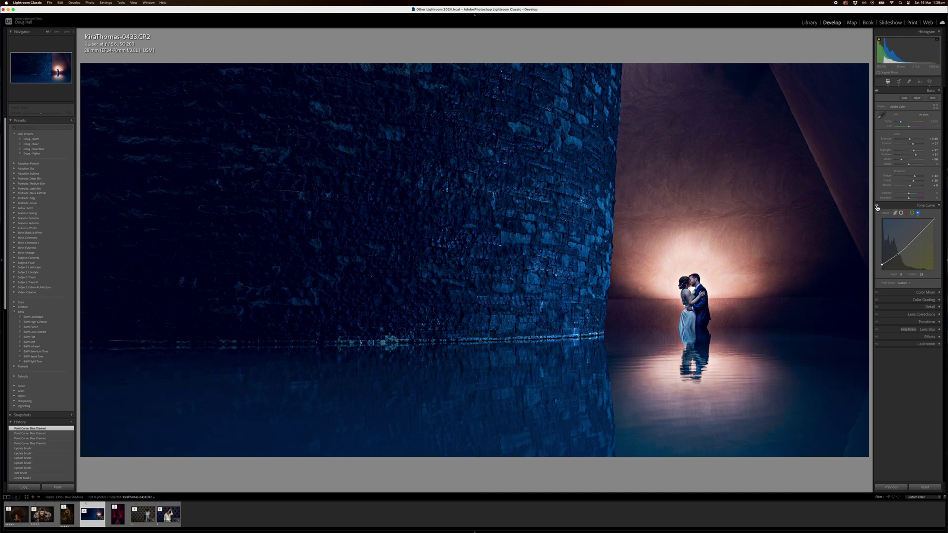
On the photo of the woman with flying curly hair, anchor the blue channel curve at a sampled dark tone and raise its black point.
{"action": "left_click", "coordinate": [21, 521]}
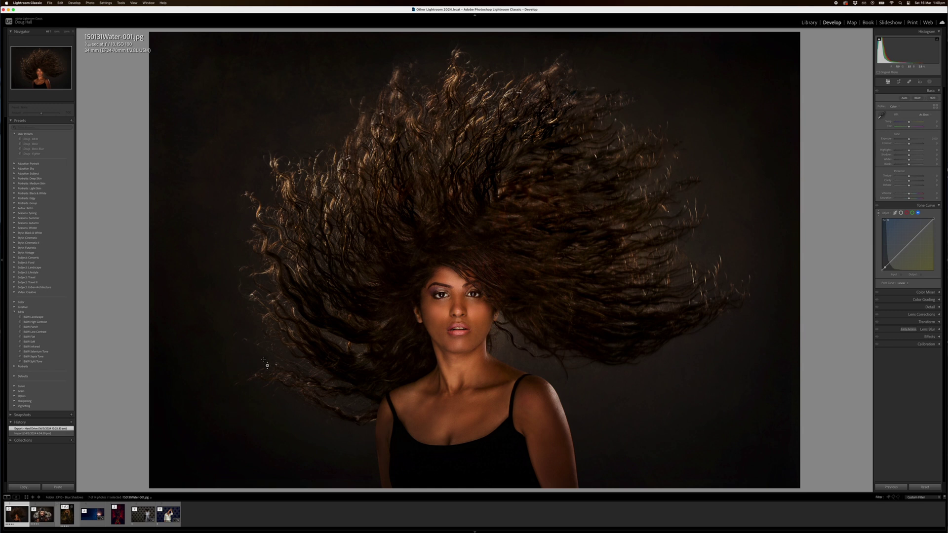
{"action": "left_click_drag", "start_coordinate": [270, 359], "coordinate": [269, 361]}
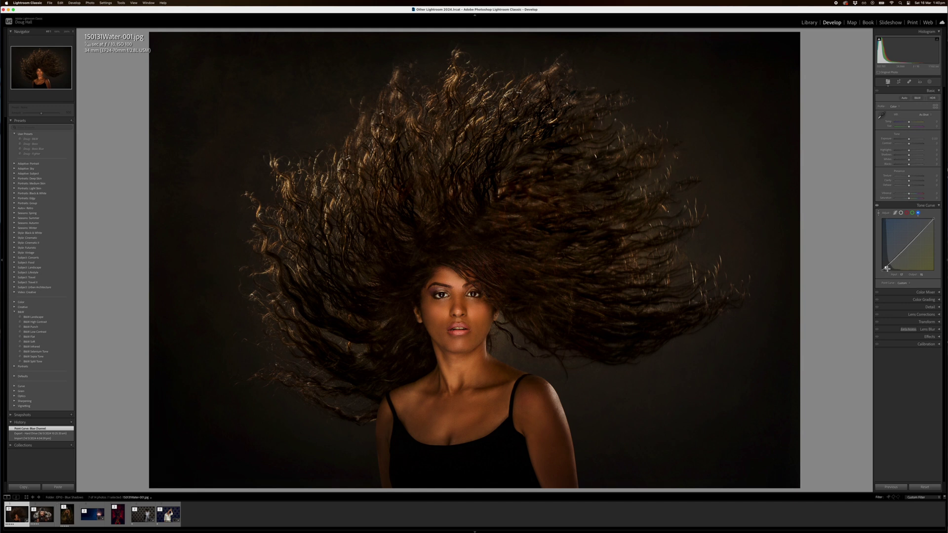
{"action": "left_click_drag", "start_coordinate": [887, 268], "coordinate": [888, 265]}
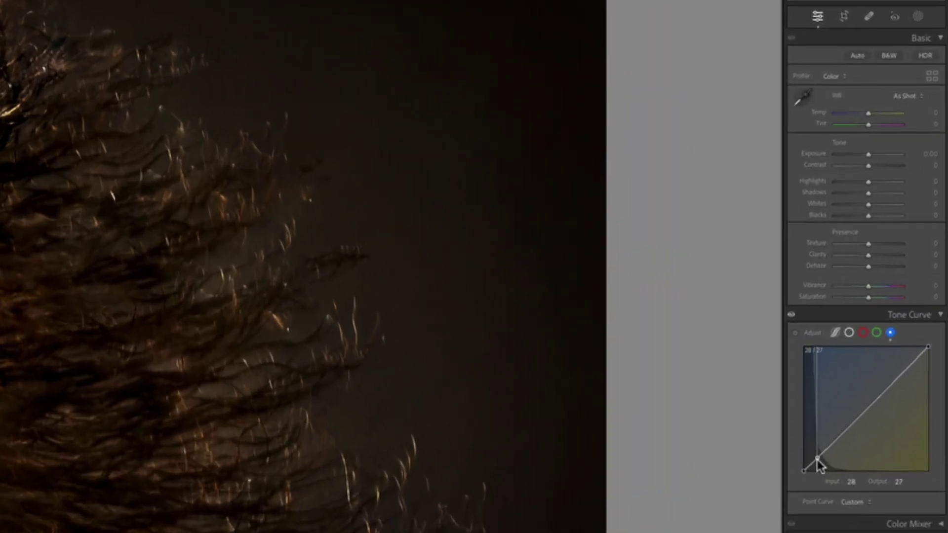
{"action": "left_click_drag", "start_coordinate": [803, 474], "coordinate": [799, 467]}
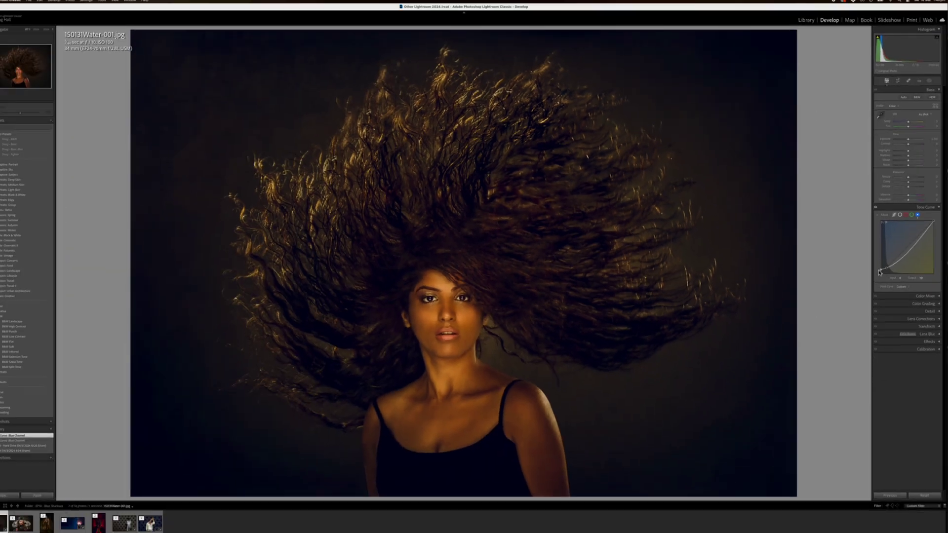
{"action": "left_click_drag", "start_coordinate": [880, 272], "coordinate": [881, 263]}
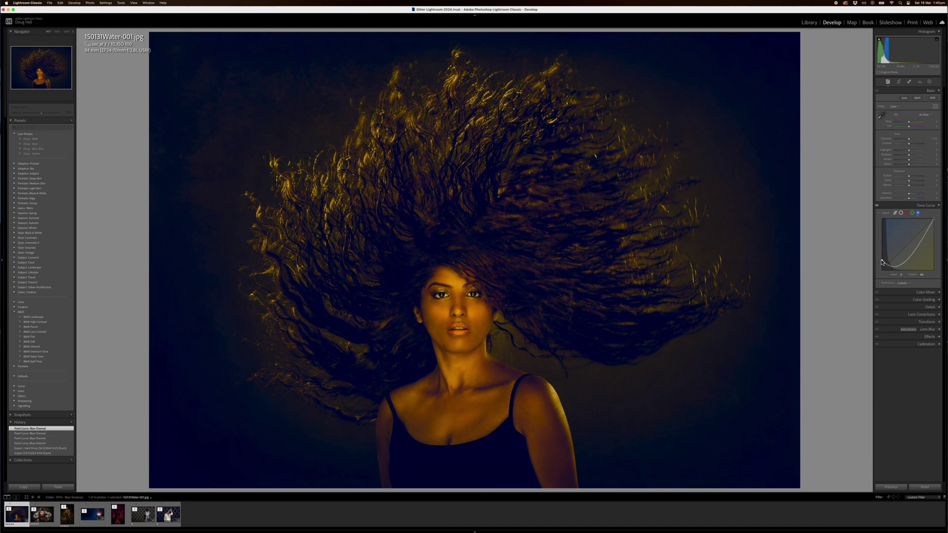
{"action": "left_click_drag", "start_coordinate": [883, 262], "coordinate": [881, 268]}
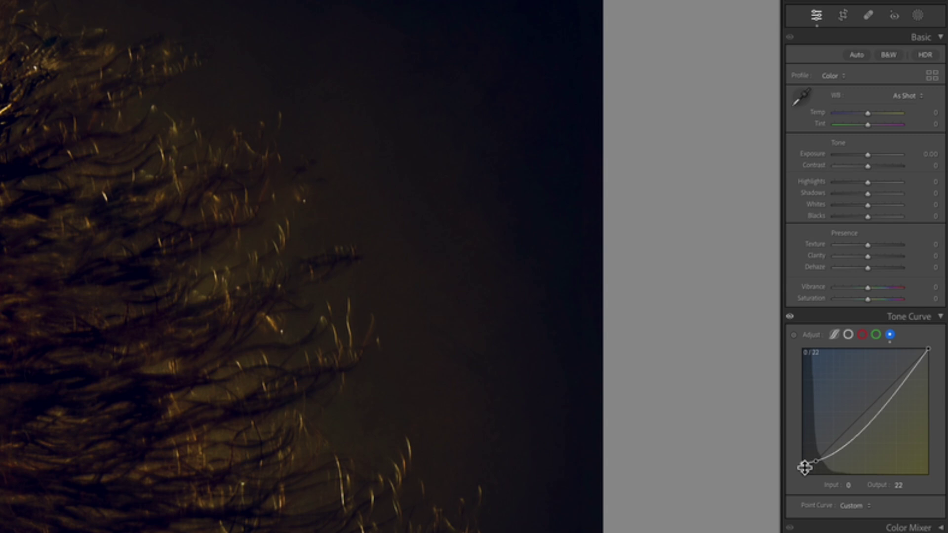
Fine-tune the blue curve's anchor and black point, and compare the photo with the Tone Curve switched off and on.
{"action": "left_click", "coordinate": [820, 461]}
{"action": "left_click_drag", "start_coordinate": [820, 462], "coordinate": [826, 448]}
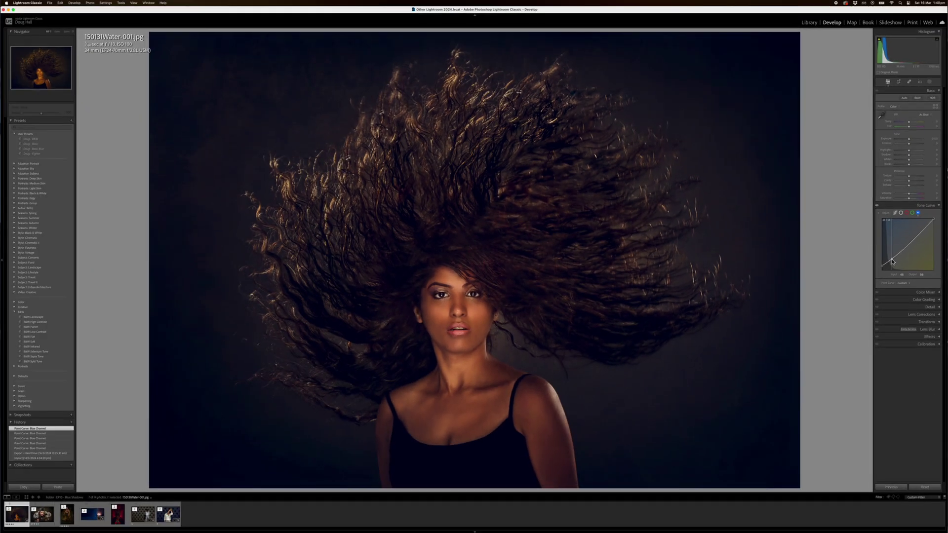
{"action": "left_click_drag", "start_coordinate": [893, 262], "coordinate": [882, 265]}
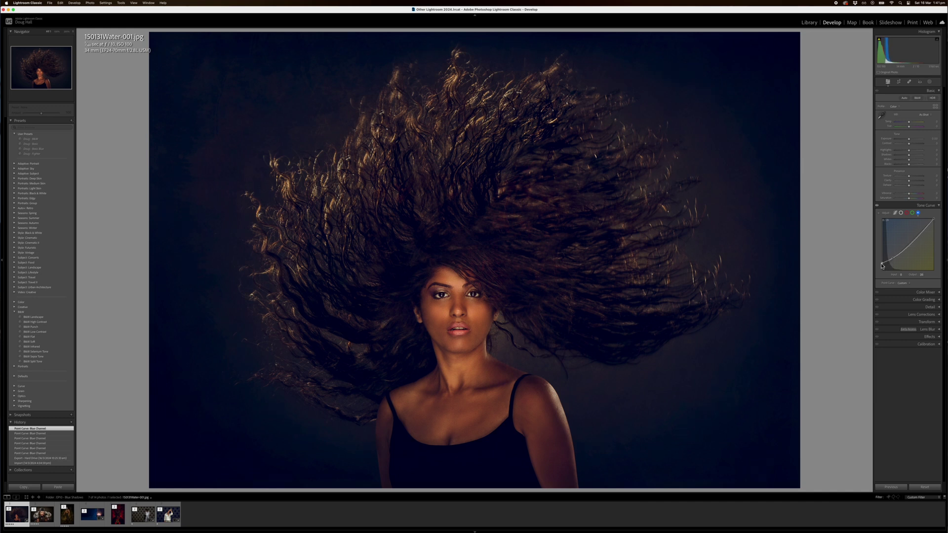
{"action": "left_click_drag", "start_coordinate": [883, 265], "coordinate": [882, 268]}
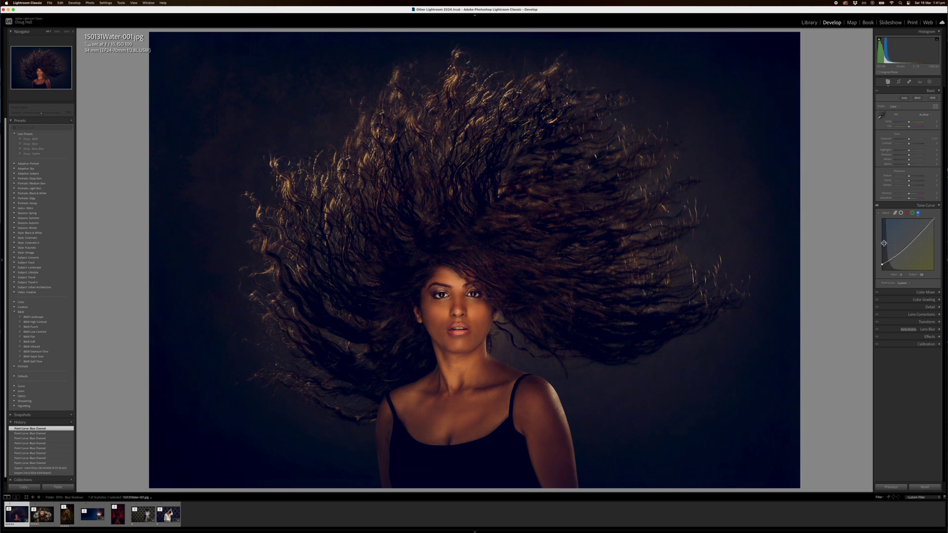
{"action": "left_click", "coordinate": [878, 207]}
{"action": "left_click", "coordinate": [878, 206]}
On the football player photo, anchor the blue channel curve at a shoulder-pad tone and raise its black point.
{"action": "key", "text": "Right"}
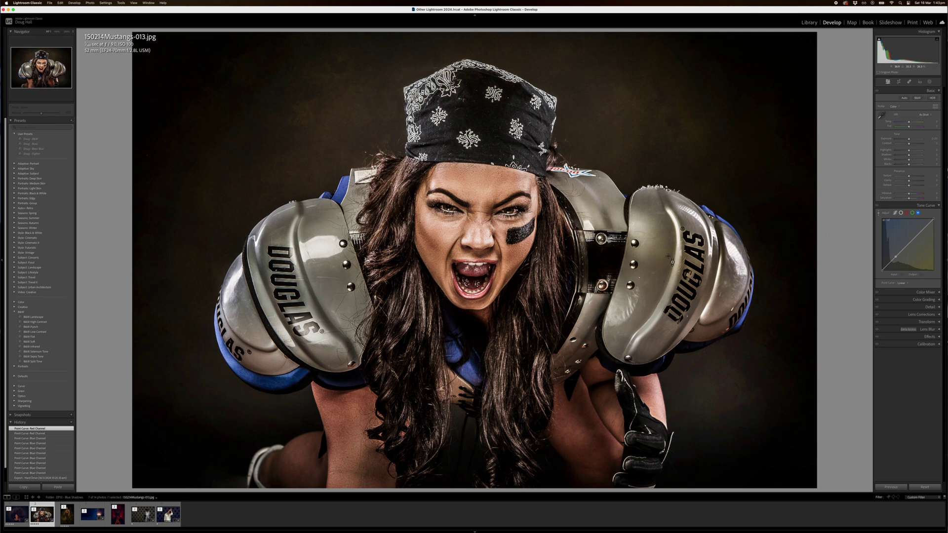
{"action": "left_click_drag", "start_coordinate": [658, 244], "coordinate": [657, 241]}
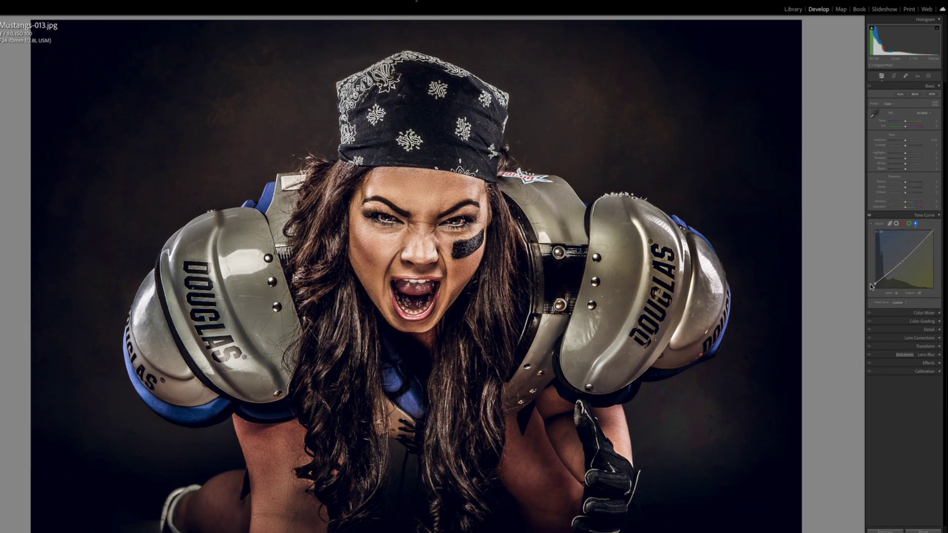
{"action": "left_click_drag", "start_coordinate": [884, 271], "coordinate": [878, 258]}
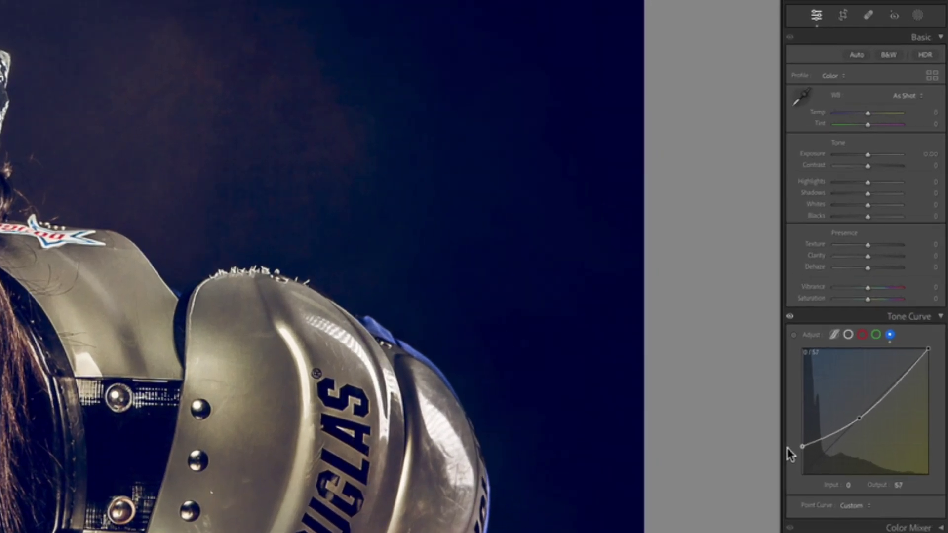
{"action": "mouse_move", "coordinate": [785, 454]}
{"action": "left_mouse_down"}
{"action": "mouse_move", "coordinate": [784, 439]}
{"action": "mouse_move", "coordinate": [781, 454]}
{"action": "mouse_move", "coordinate": [800, 456]}
{"action": "left_mouse_up"}
Move the blue curve's anchor point to input 116, output 120.
{"action": "left_click", "coordinate": [858, 420]}
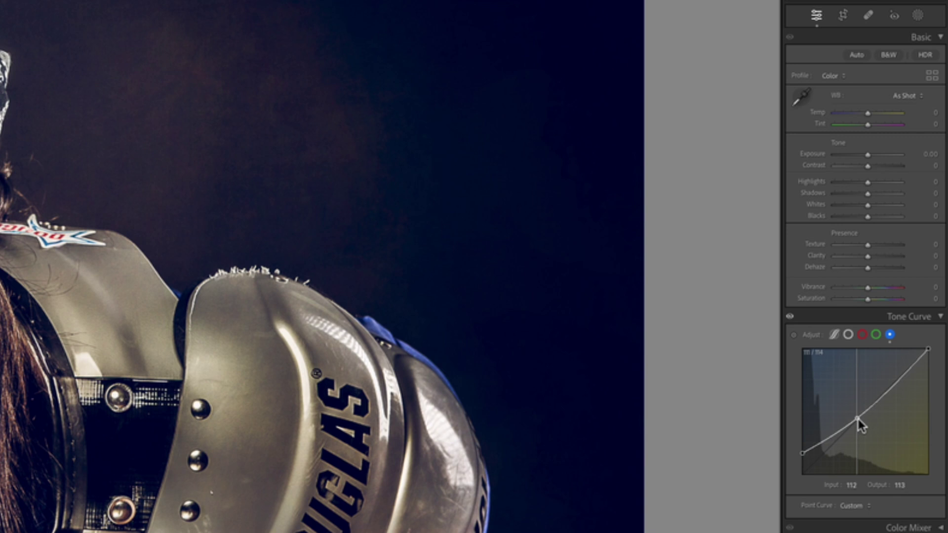
{"action": "left_click_drag", "start_coordinate": [858, 418], "coordinate": [862, 414]}
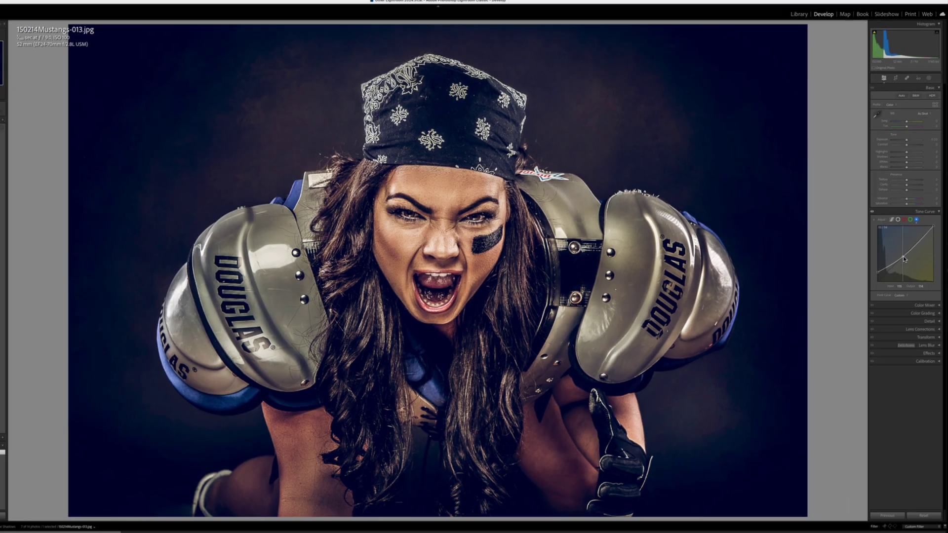
{"action": "left_click_drag", "start_coordinate": [906, 248], "coordinate": [906, 247]}
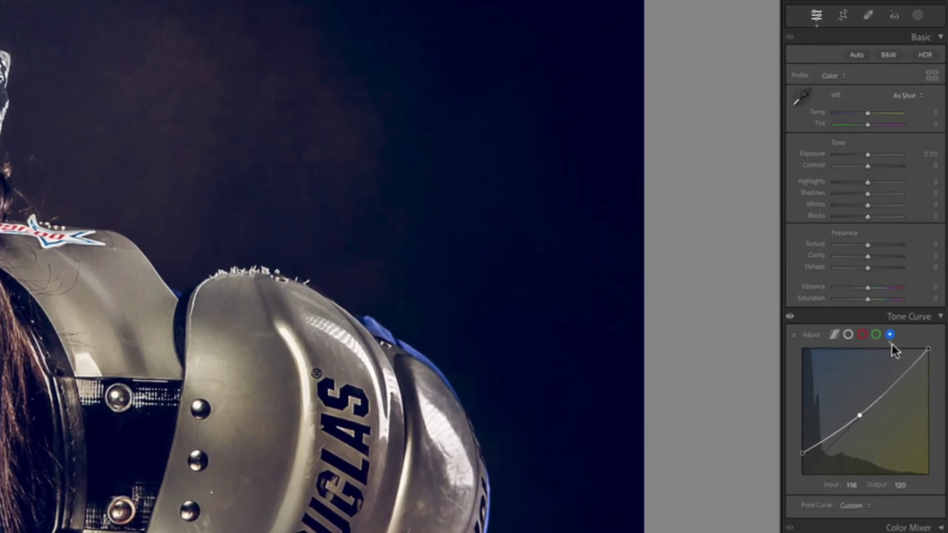
Anchor the red channel curve at a sampled backdrop tone, and move its black point to a higher input to reduce red in the shadows.
{"action": "left_click", "coordinate": [862, 335]}
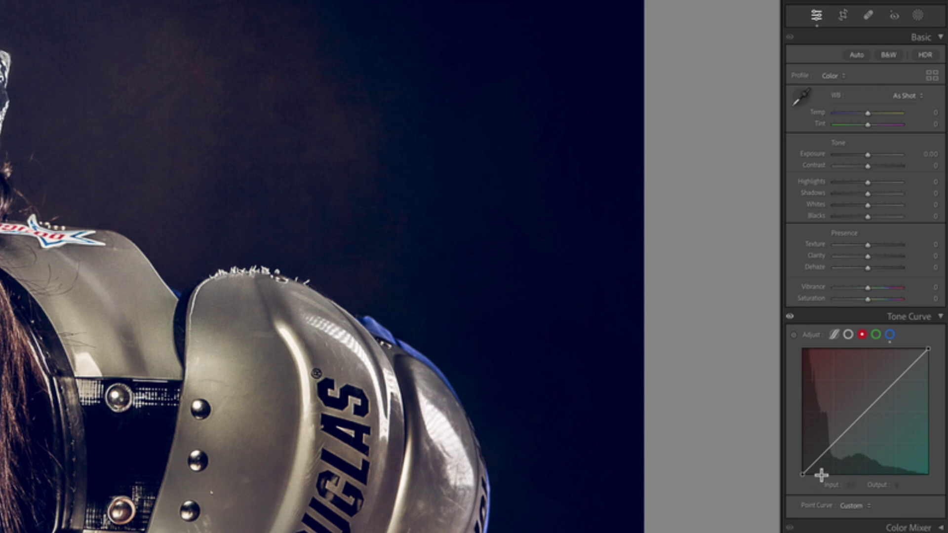
{"action": "left_click", "coordinate": [789, 341]}
{"action": "left_click", "coordinate": [253, 380]}
{"action": "mouse_move", "coordinate": [803, 477]}
{"action": "left_mouse_down"}
{"action": "mouse_move", "coordinate": [811, 478]}
{"action": "mouse_move", "coordinate": [789, 482]}
{"action": "left_mouse_up"}
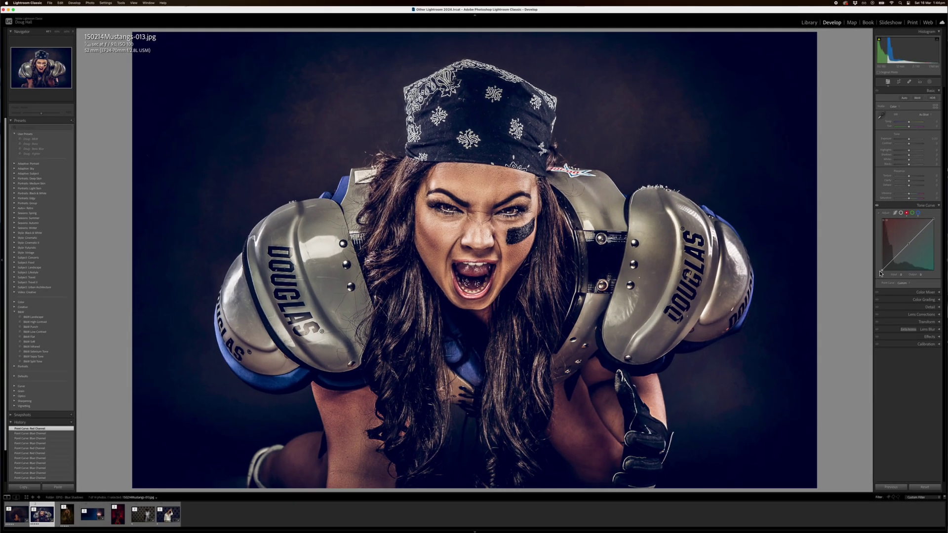
{"action": "left_click_drag", "start_coordinate": [883, 272], "coordinate": [886, 274]}
{"action": "left_click_drag", "start_coordinate": [887, 275], "coordinate": [886, 274]}
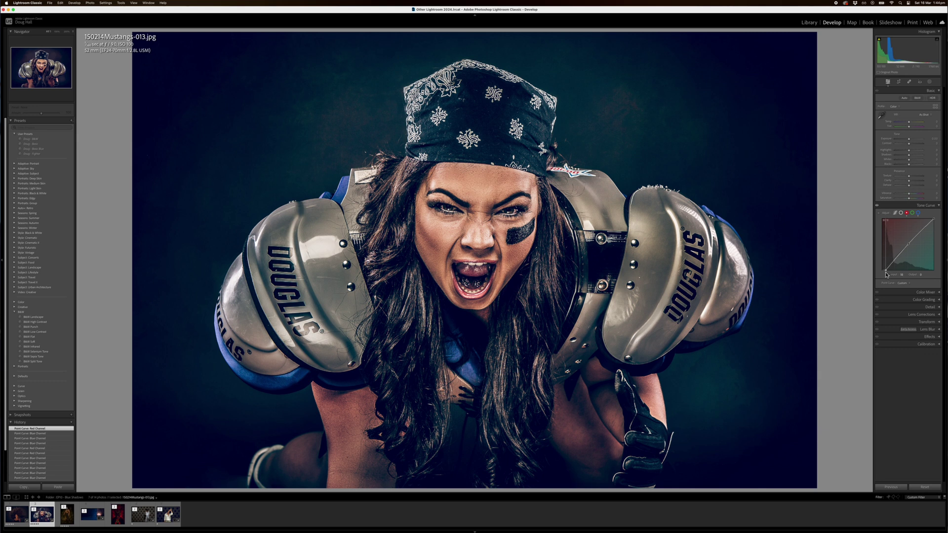